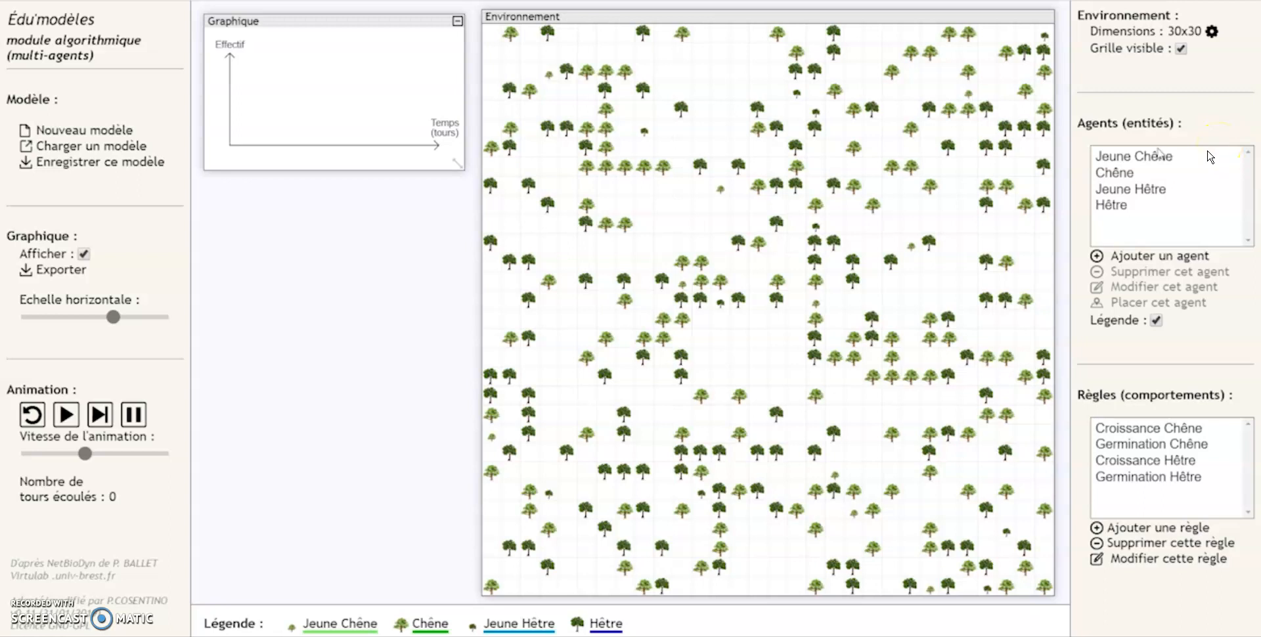
Step: Go through the four agents in the model and inspect the Chêne agent's parameters, especially its half-life
{"action": "left_click", "coordinate": [1121, 160]}
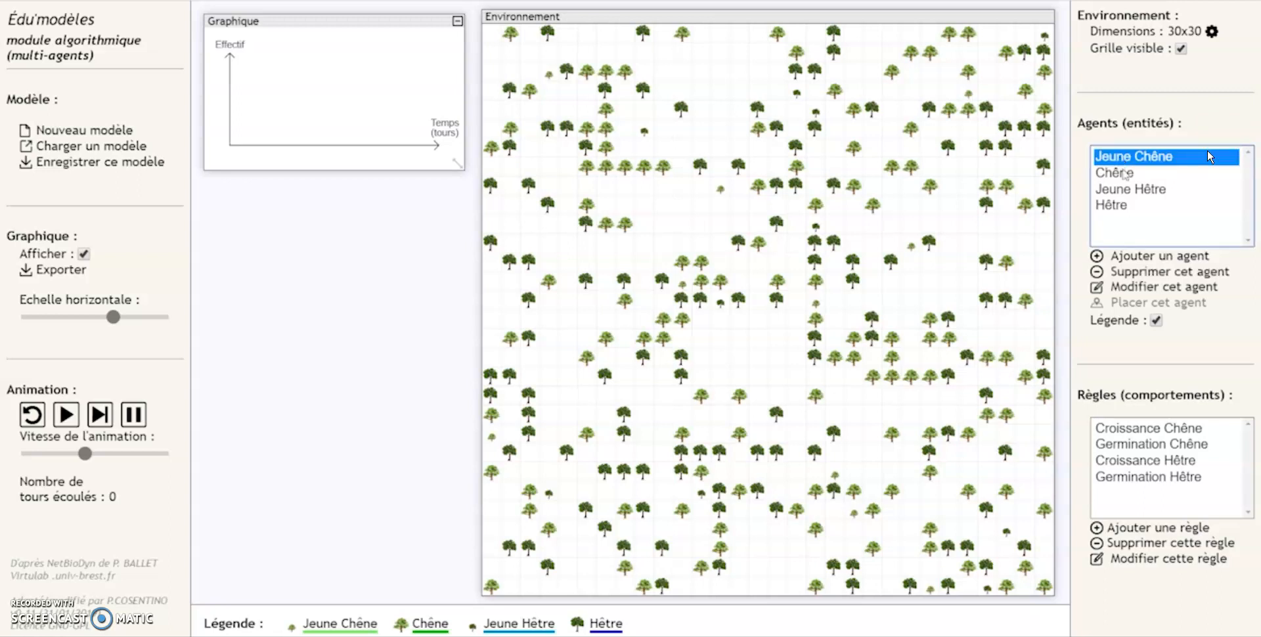
{"action": "left_click", "coordinate": [1126, 176]}
{"action": "left_click", "coordinate": [1132, 192]}
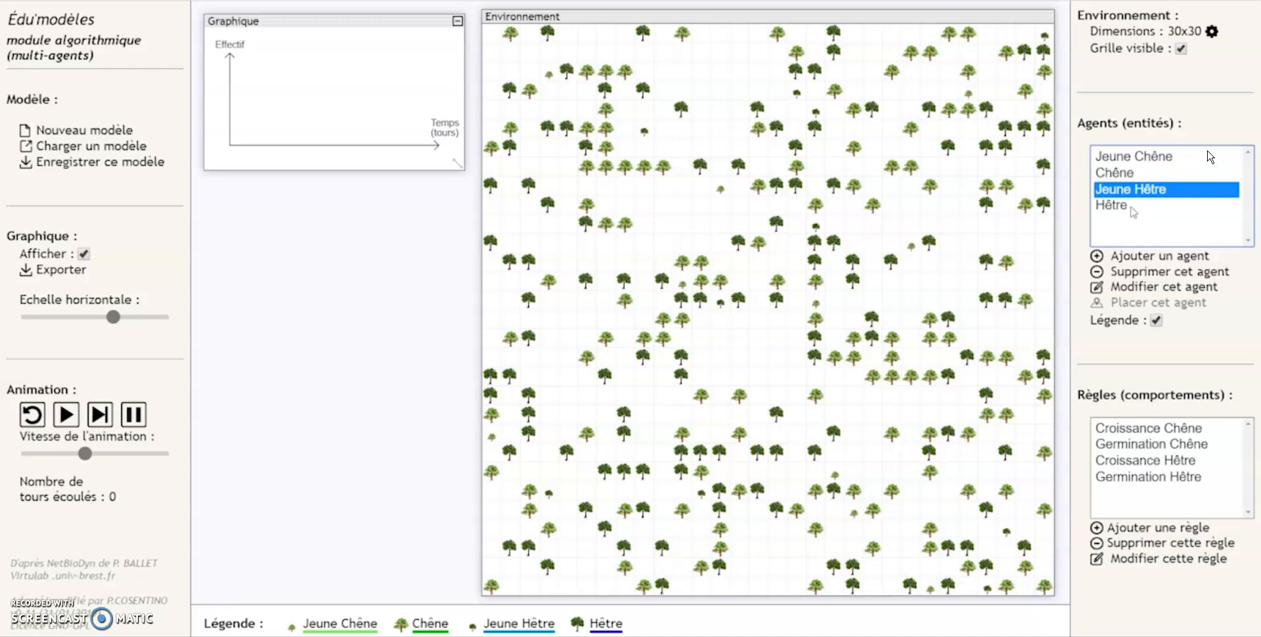
{"action": "left_click", "coordinate": [1131, 209]}
{"action": "double_click", "coordinate": [1123, 174]}
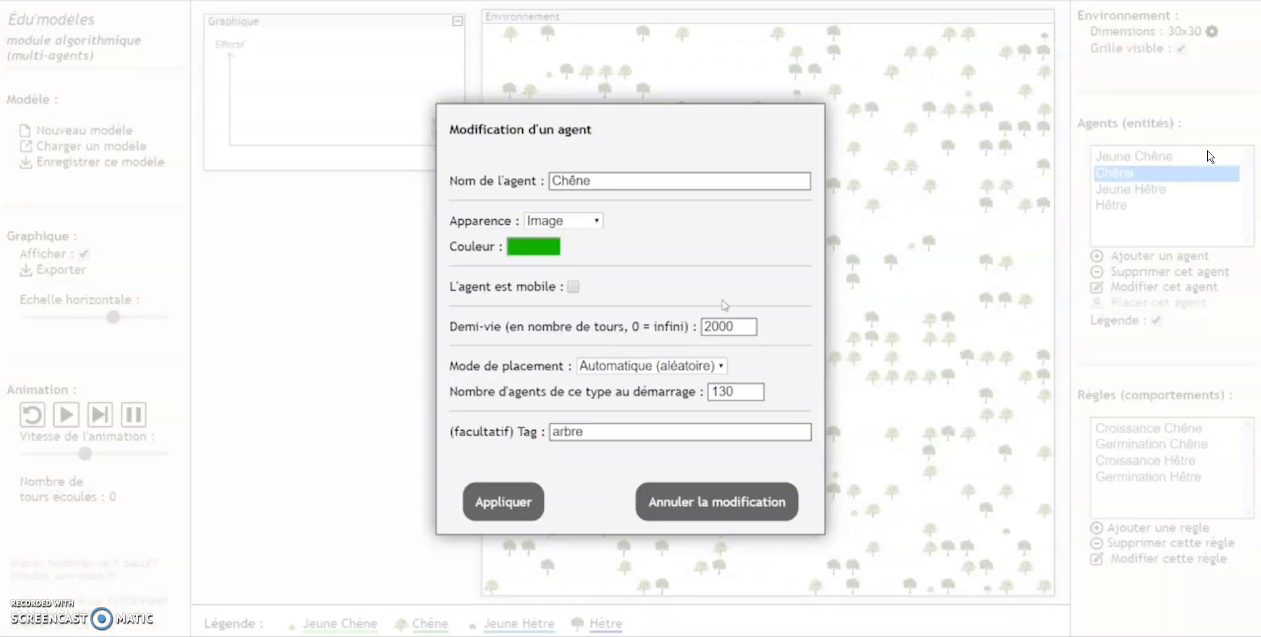
{"action": "mouse_move", "coordinate": [711, 323]}
{"action": "left_click", "coordinate": [519, 506]}
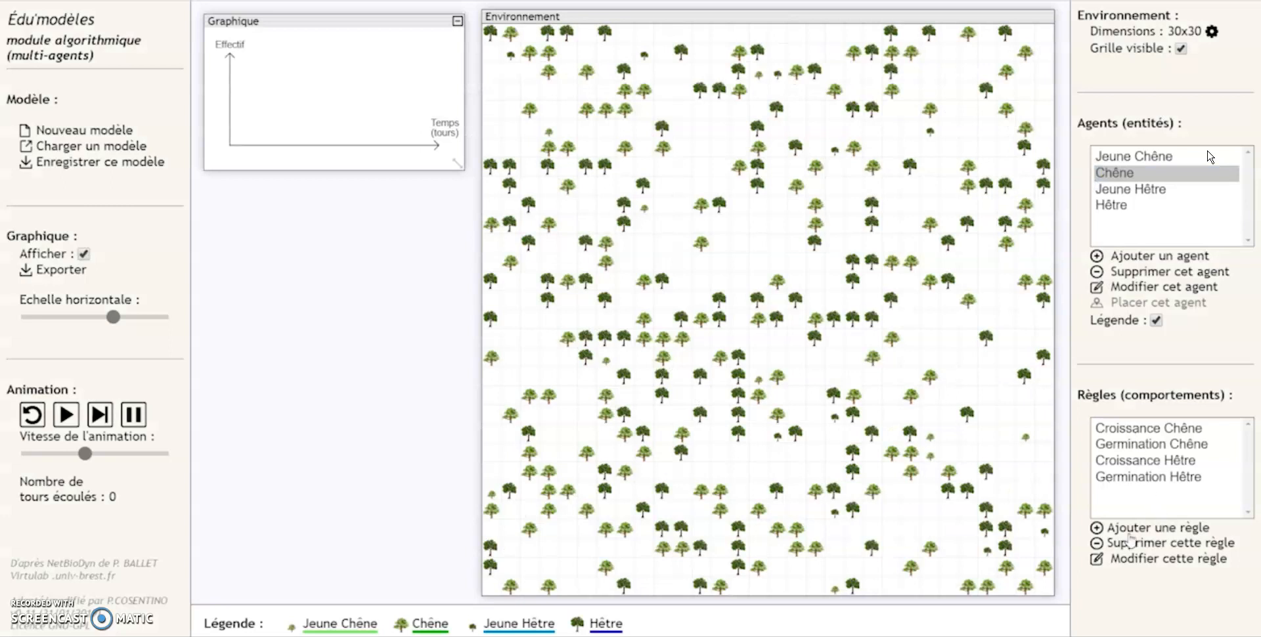
Step: Inspect the settings of the Croissance Chêne rule, then open the Germination Chêne rule for viewing
{"action": "left_click", "coordinate": [1124, 435]}
{"action": "left_click", "coordinate": [1125, 460]}
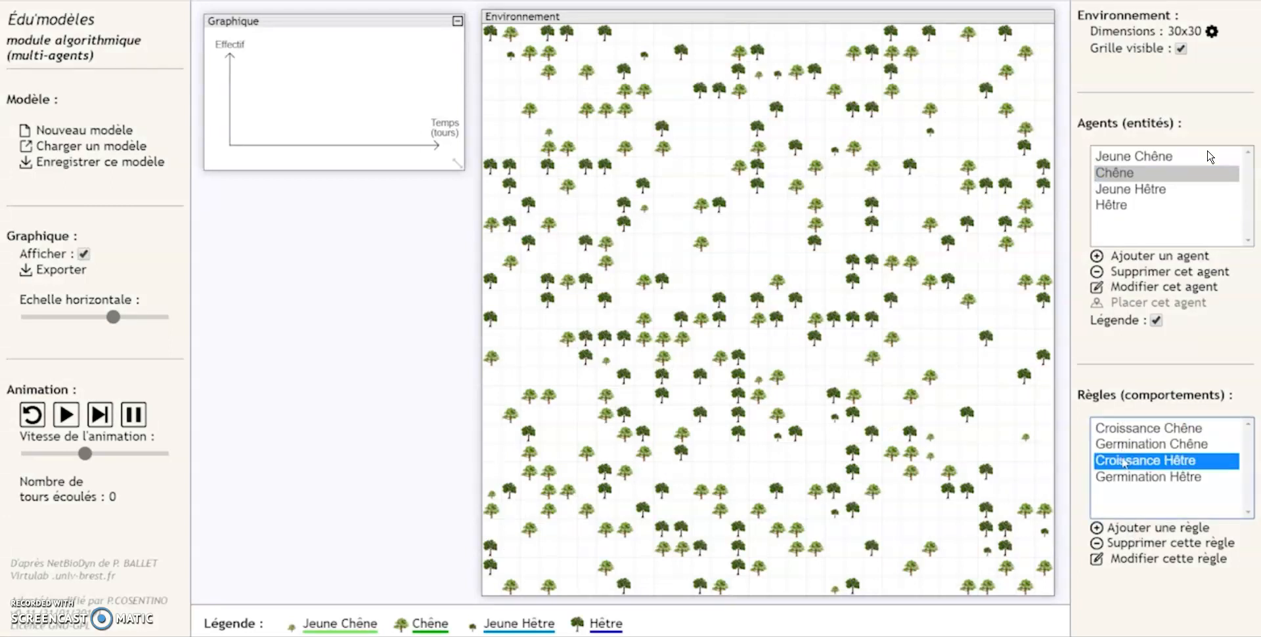
{"action": "left_click", "coordinate": [1124, 435]}
{"action": "double_click", "coordinate": [1125, 435]}
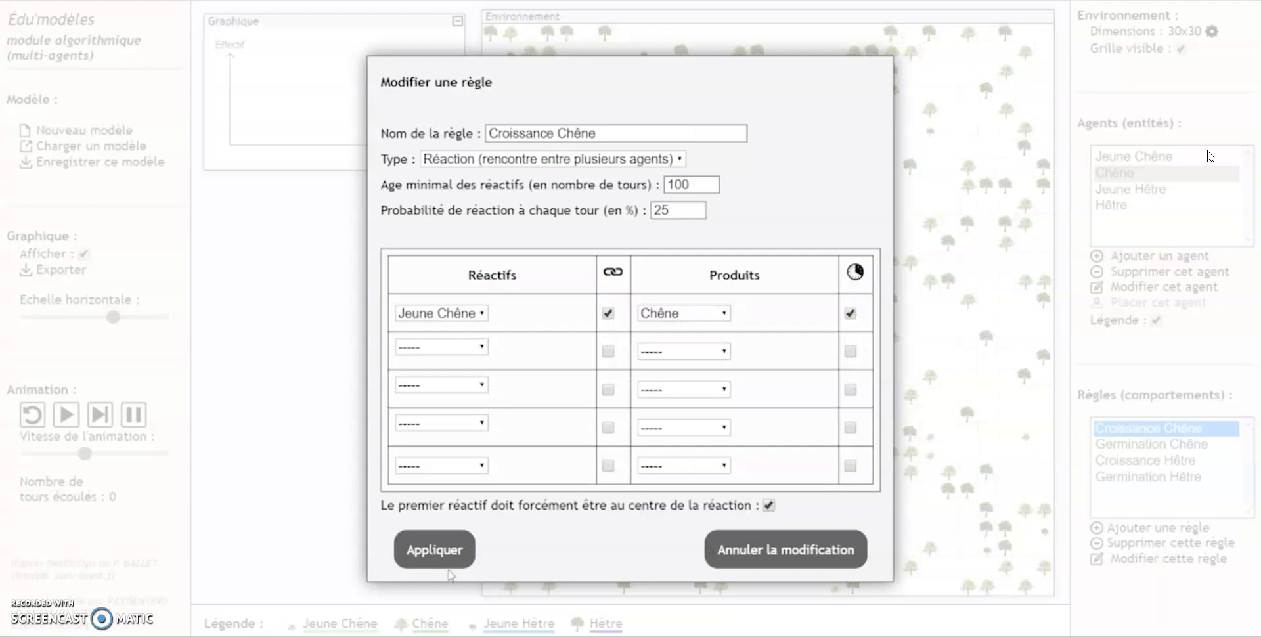
{"action": "left_click", "coordinate": [421, 565]}
{"action": "double_click", "coordinate": [1128, 440]}
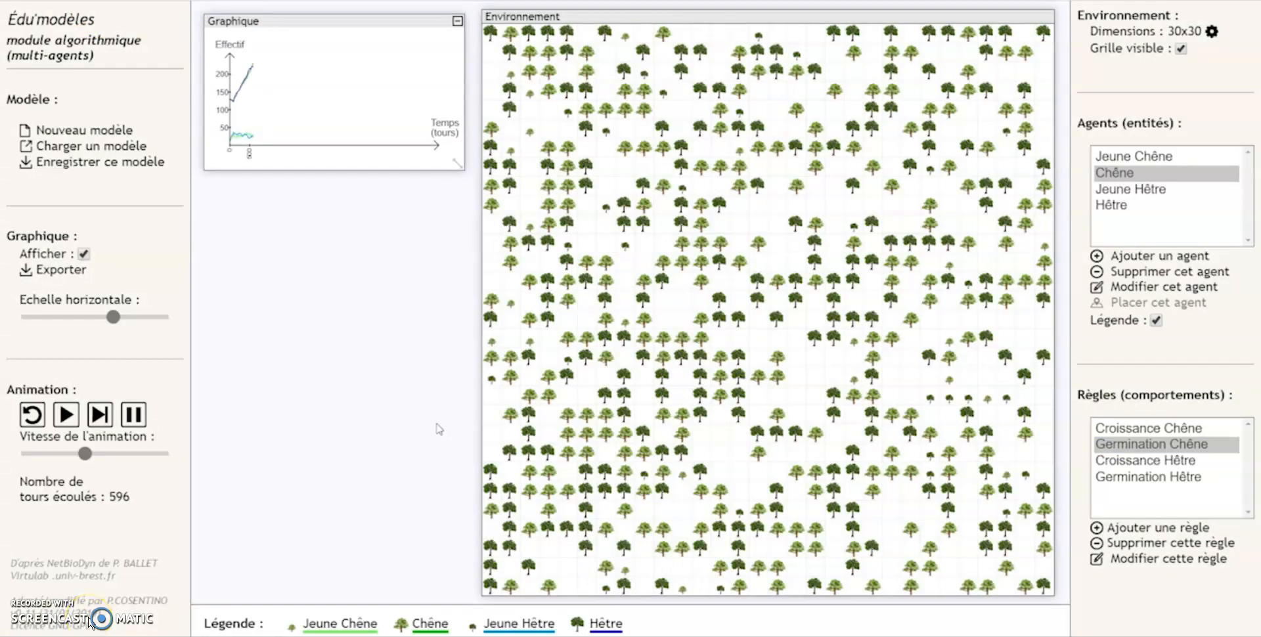
Step: Set the number of Chêne agents at startup to 0 and apply the change
{"action": "left_click", "coordinate": [1109, 179]}
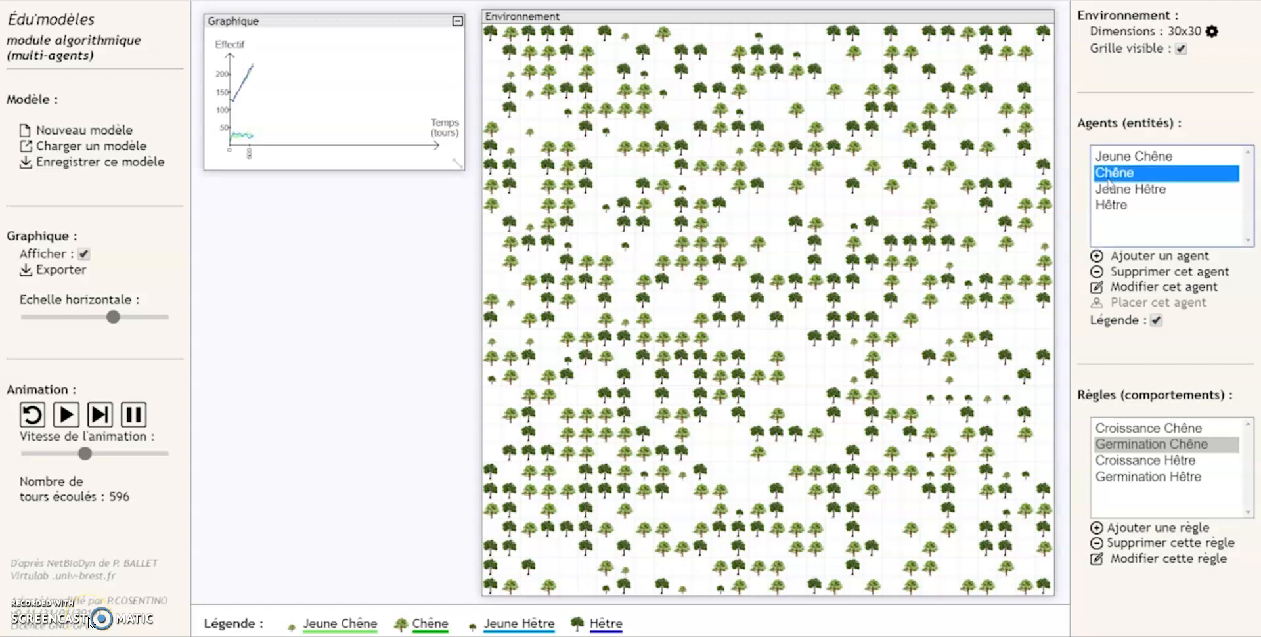
{"action": "double_click", "coordinate": [1110, 181]}
{"action": "double_click", "coordinate": [740, 392]}
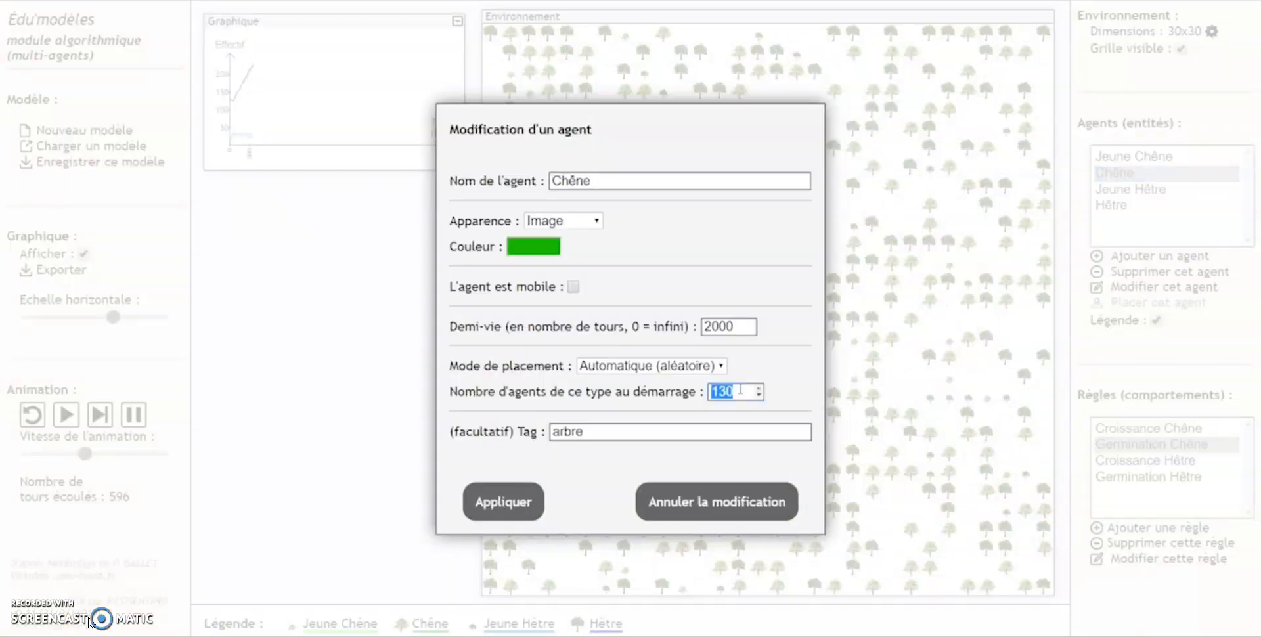
{"action": "type", "text": "8"}
{"action": "left_click", "coordinate": [538, 506]}
Step: Set the number of Hêtre agents at startup to 0 and apply the change
{"action": "double_click", "coordinate": [1128, 206]}
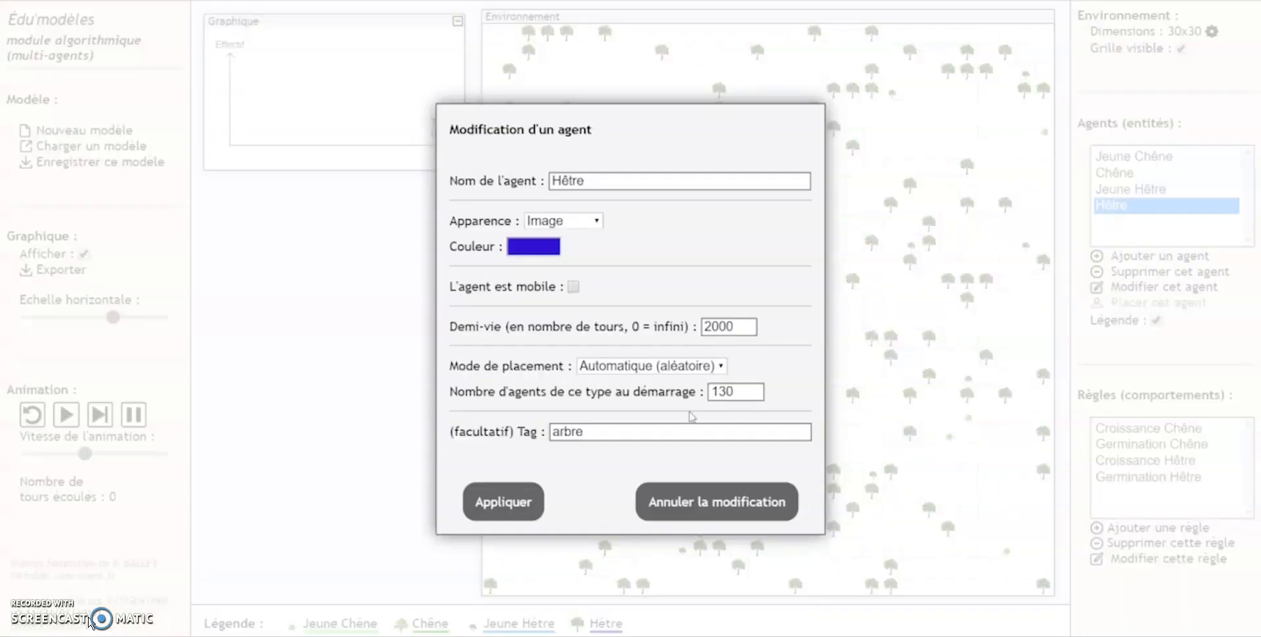
{"action": "double_click", "coordinate": [722, 392]}
{"action": "type", "text": "10"}
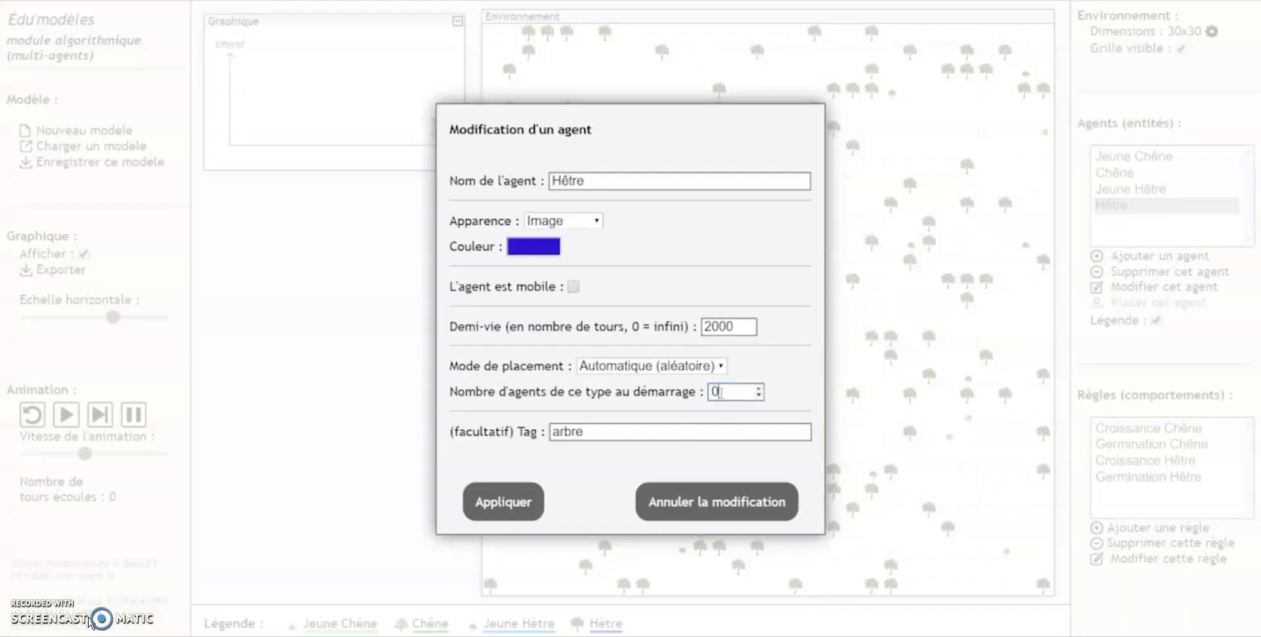
{"action": "left_click", "coordinate": [523, 502]}
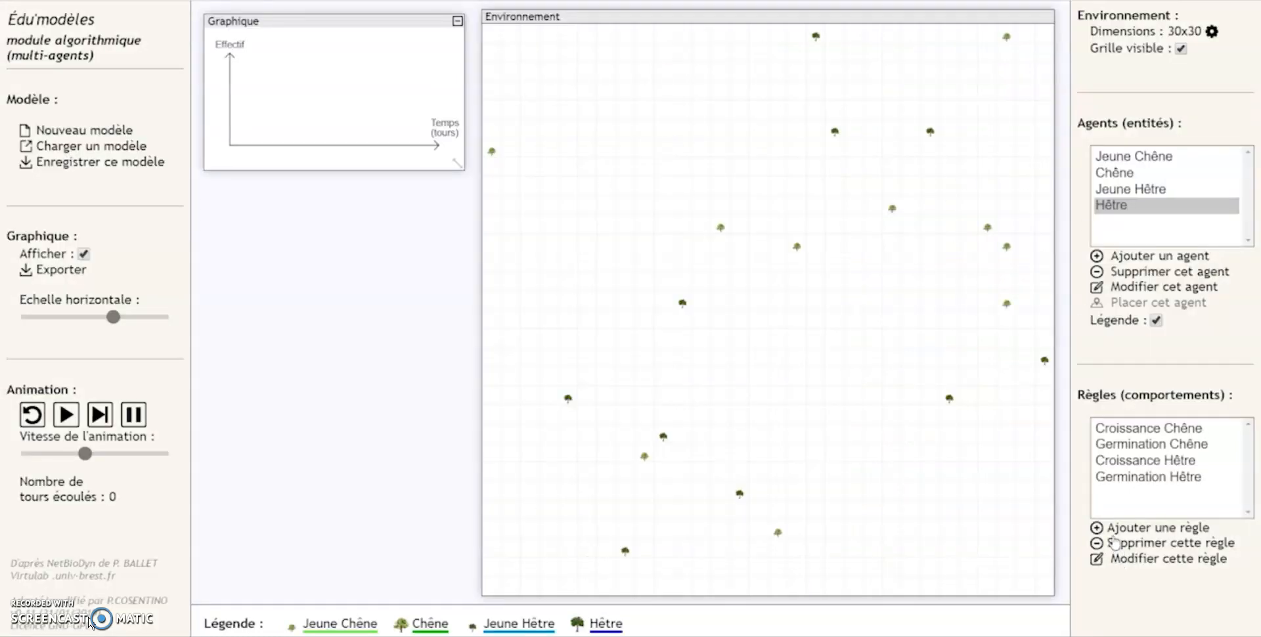
Step: Create a new rule named "Compétition du Hêtre" with Jeune Chêne and Hêtre as its first and second reactants
{"action": "left_click", "coordinate": [1098, 528]}
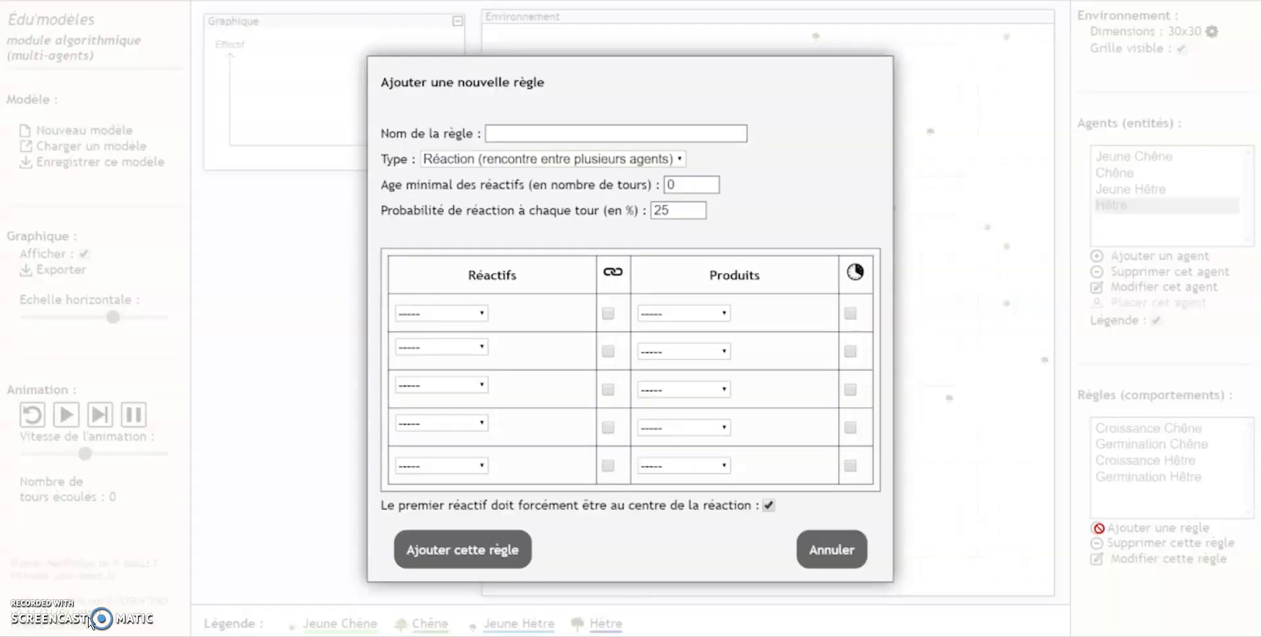
{"action": "left_click", "coordinate": [657, 136]}
{"action": "type", "text": "Compétition du Hêtre"}
{"action": "left_click", "coordinate": [432, 315]}
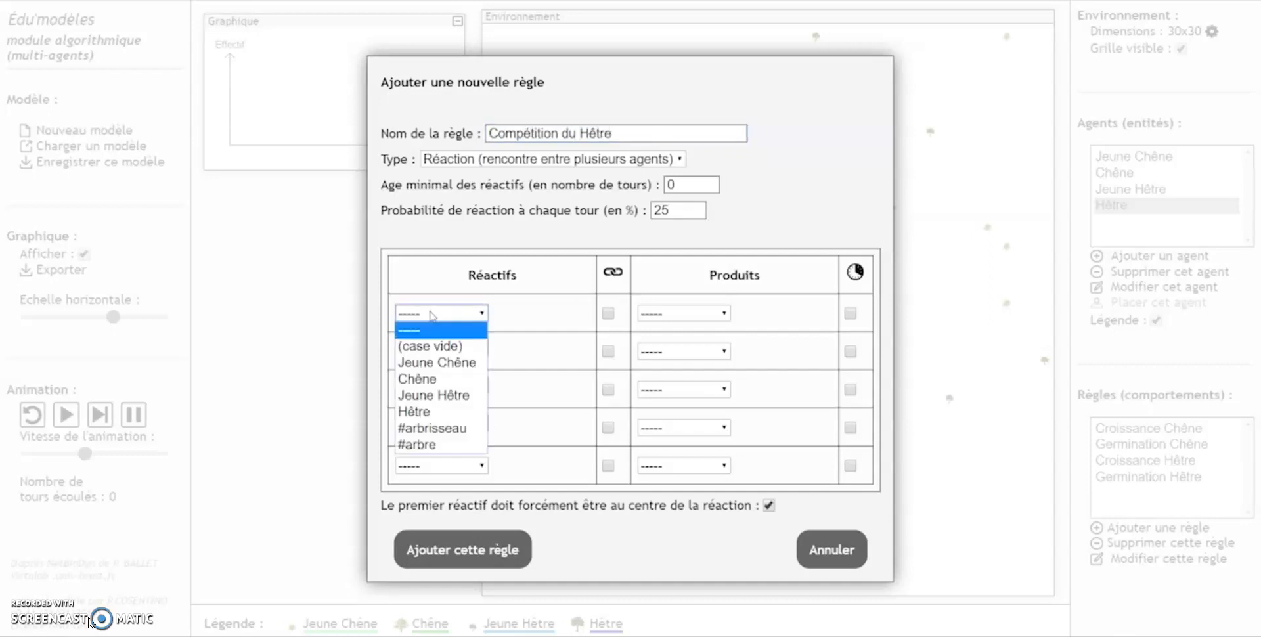
{"action": "left_click", "coordinate": [435, 362]}
{"action": "left_click", "coordinate": [437, 346]}
{"action": "left_click", "coordinate": [441, 444]}
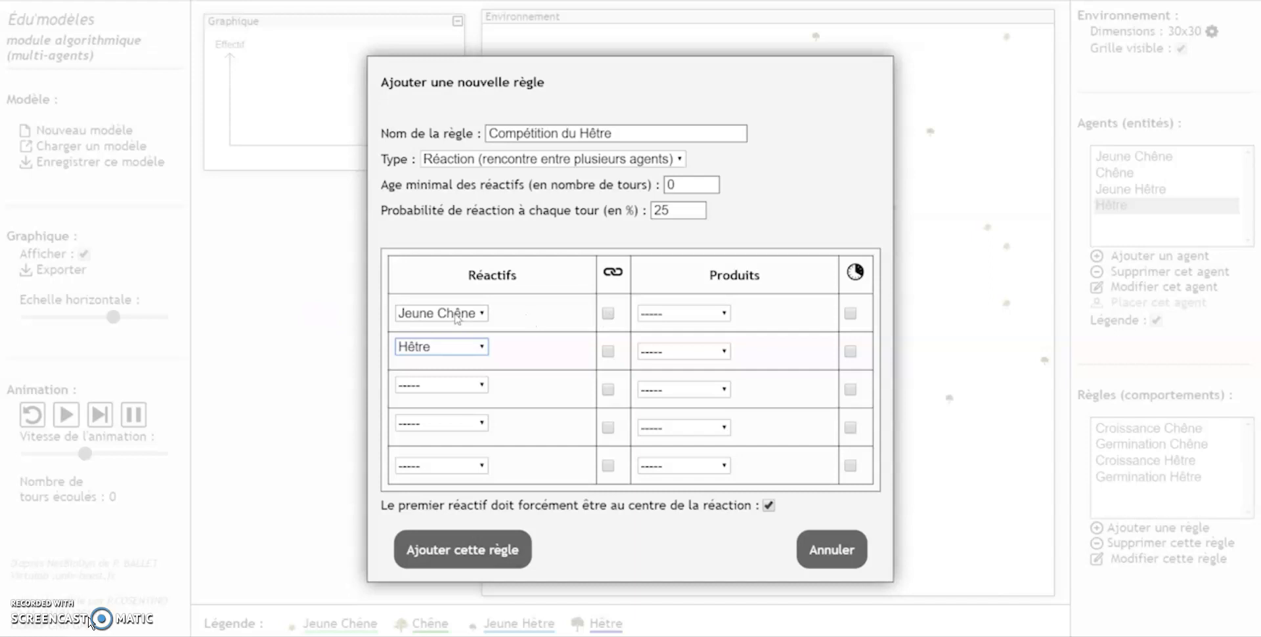
Step: Leave the first product empty, make Hêtre the second product with both of its row's checkboxes enabled, and add the rule
{"action": "left_click", "coordinate": [681, 315]}
{"action": "left_click", "coordinate": [681, 314]}
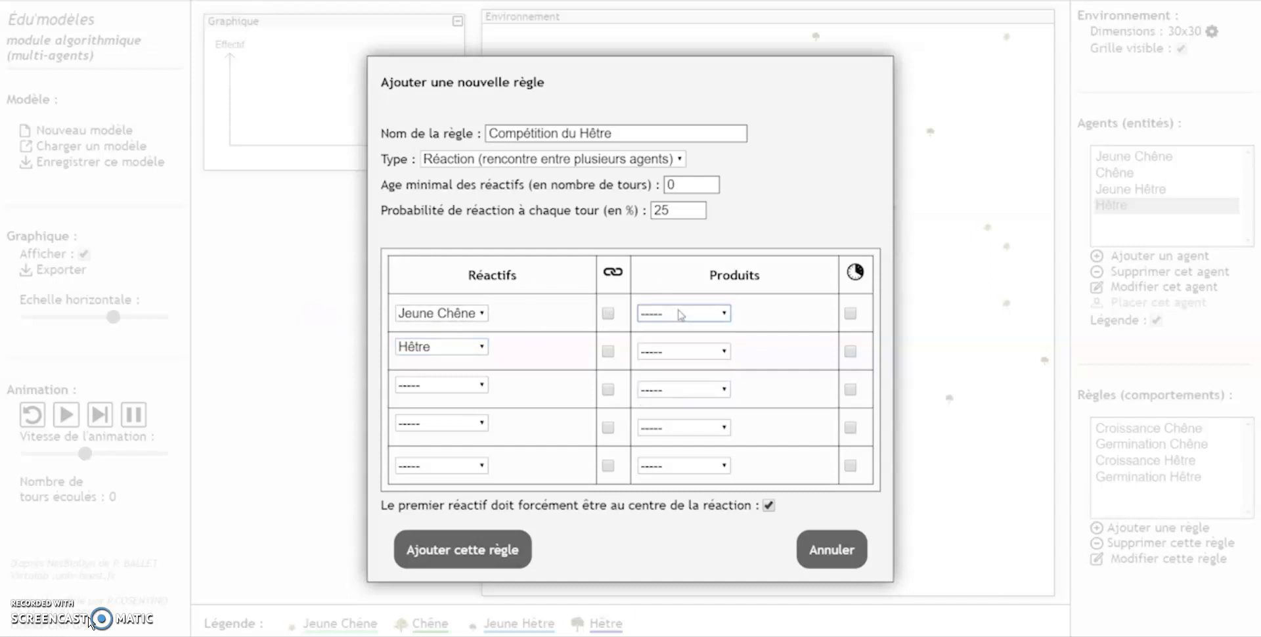
{"action": "left_click", "coordinate": [680, 353]}
{"action": "left_click", "coordinate": [657, 433]}
{"action": "left_click", "coordinate": [608, 351]}
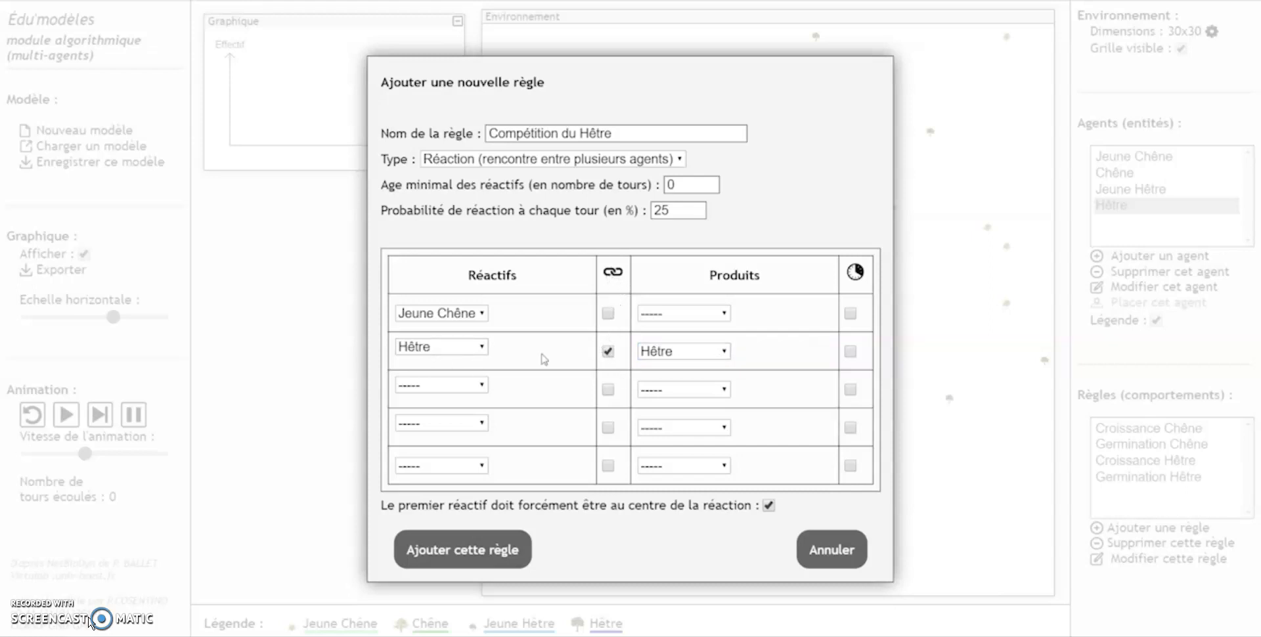
{"action": "left_click", "coordinate": [852, 352]}
{"action": "left_click", "coordinate": [511, 560]}
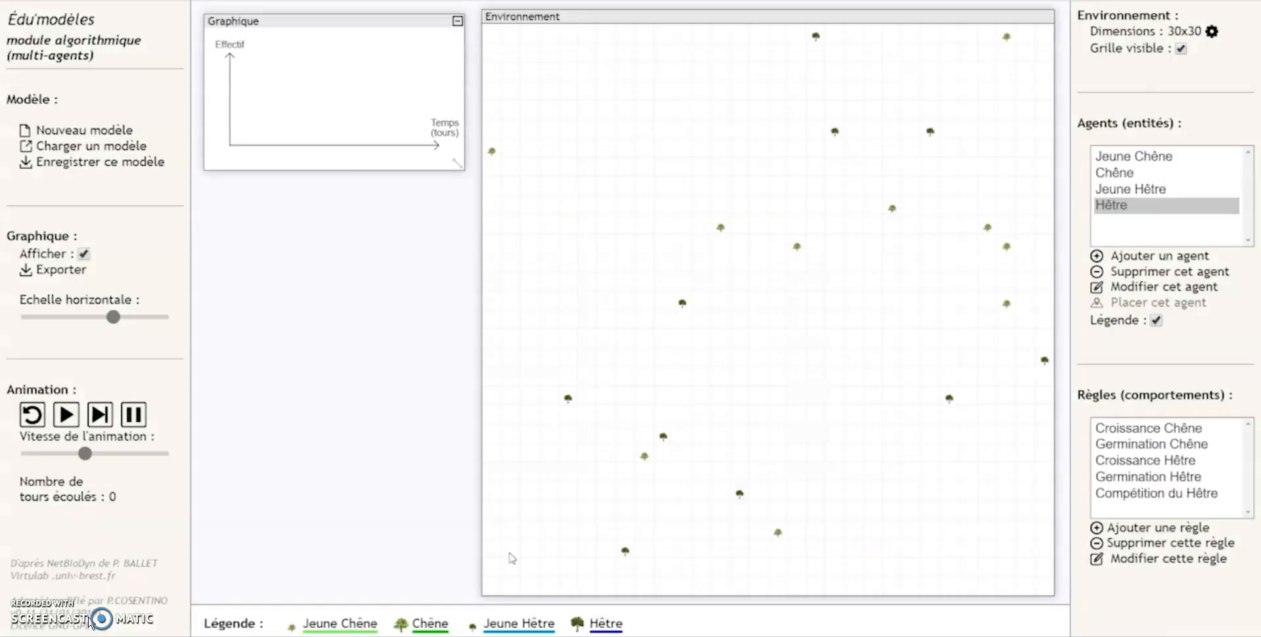
Step: Create another rule named "Compétition du Chêne" with Jeune Chêne and Chêne as its first and second reactants
{"action": "left_click", "coordinate": [1103, 531]}
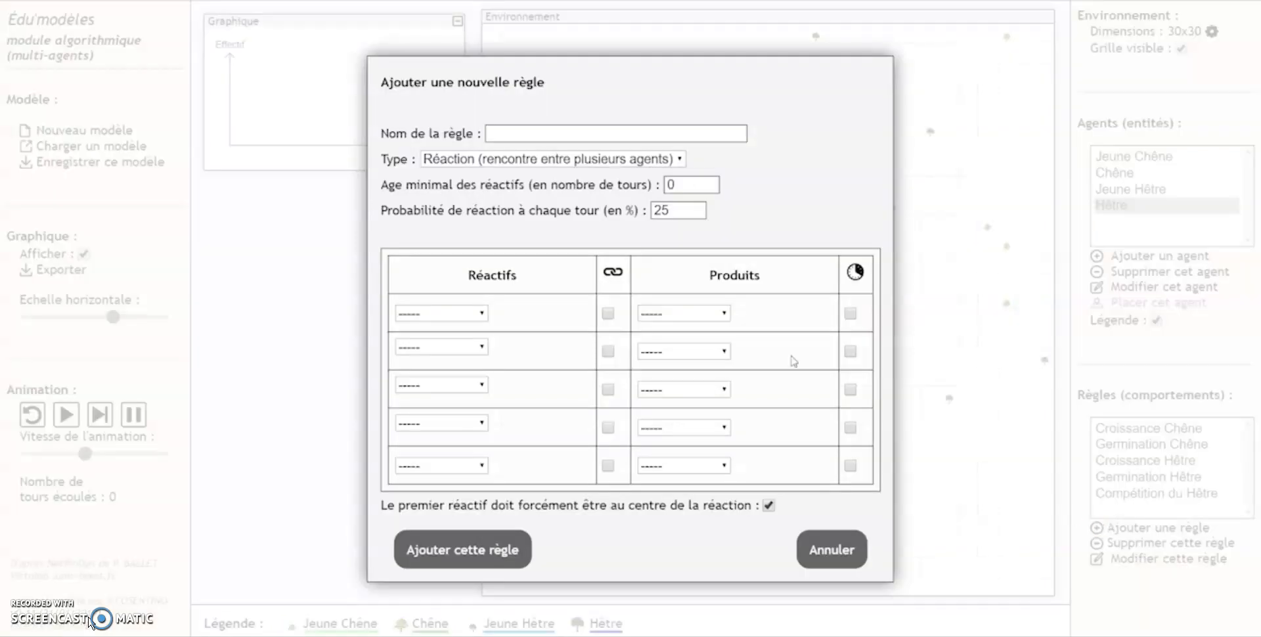
{"action": "left_click", "coordinate": [558, 134]}
{"action": "type", "text": "C"}
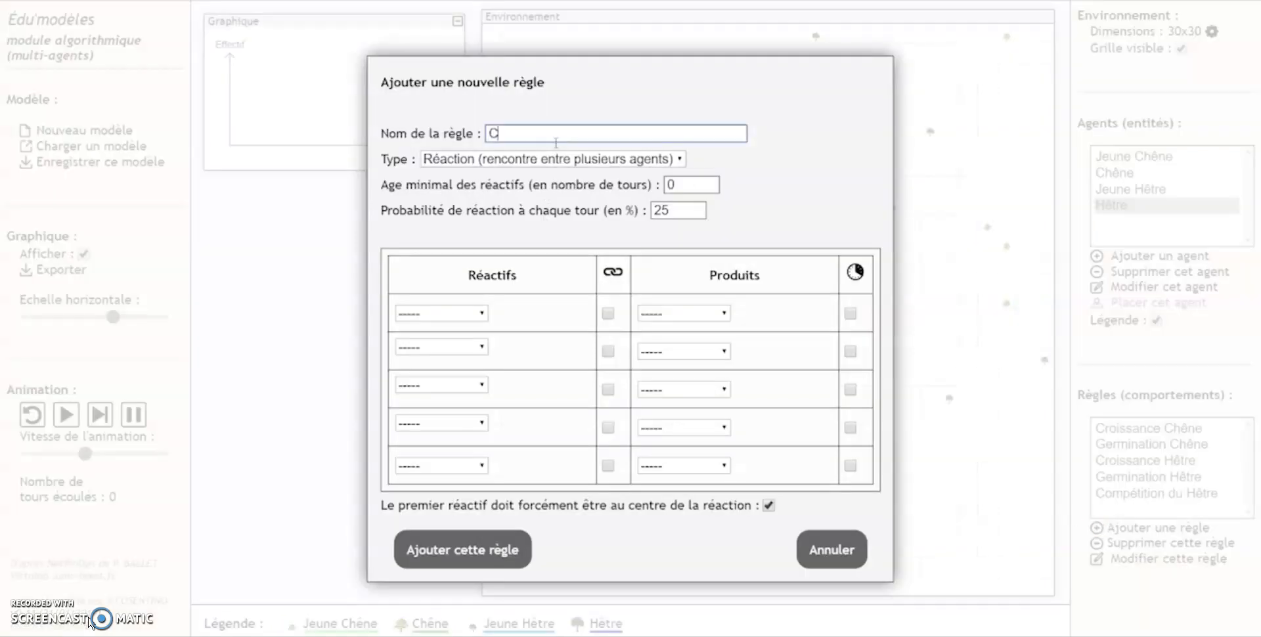
{"action": "type", "text": "ompétition du Chêne"}
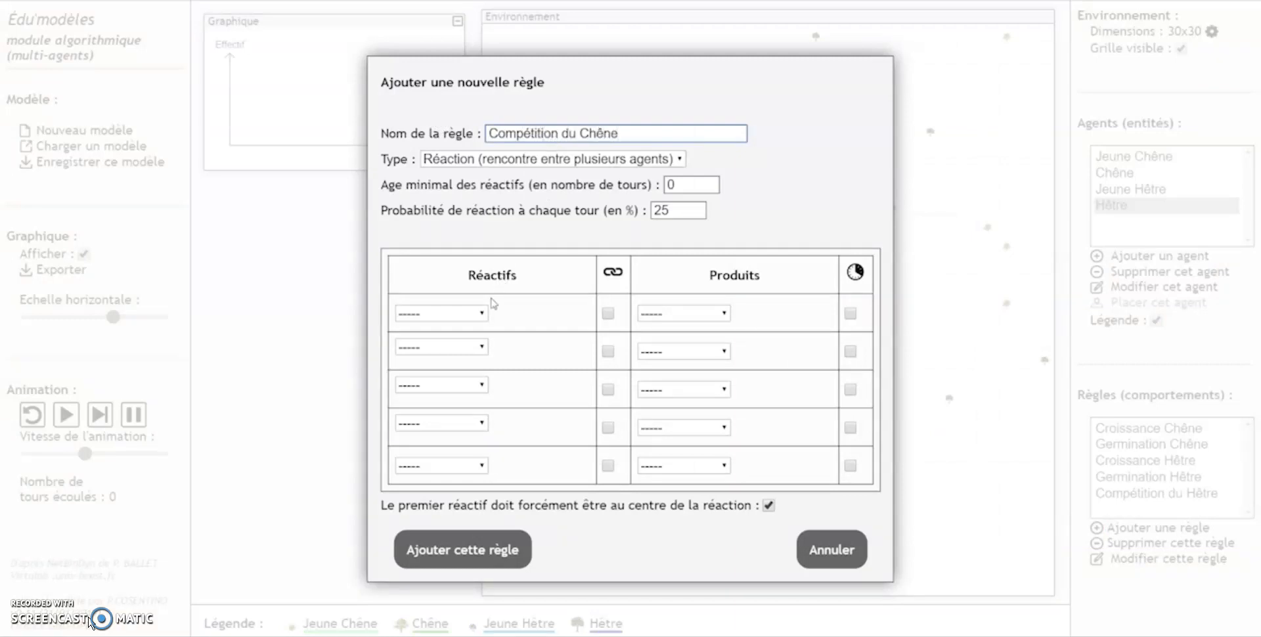
{"action": "left_click", "coordinate": [479, 317]}
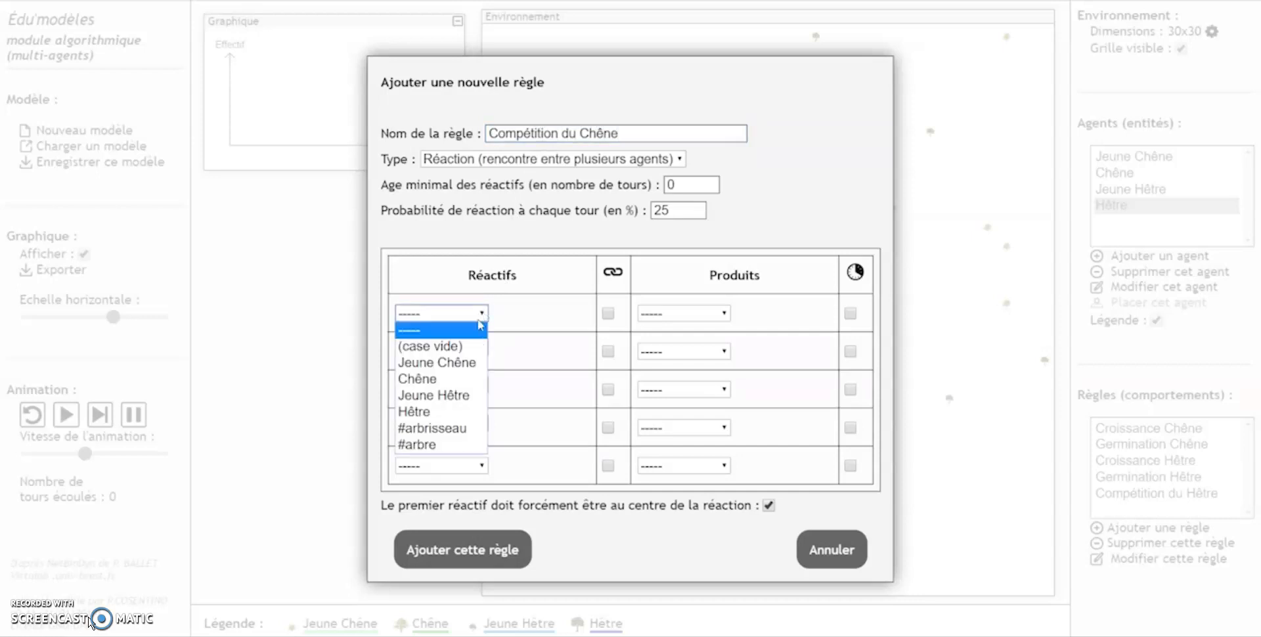
{"action": "left_click", "coordinate": [477, 363]}
{"action": "left_click", "coordinate": [474, 348]}
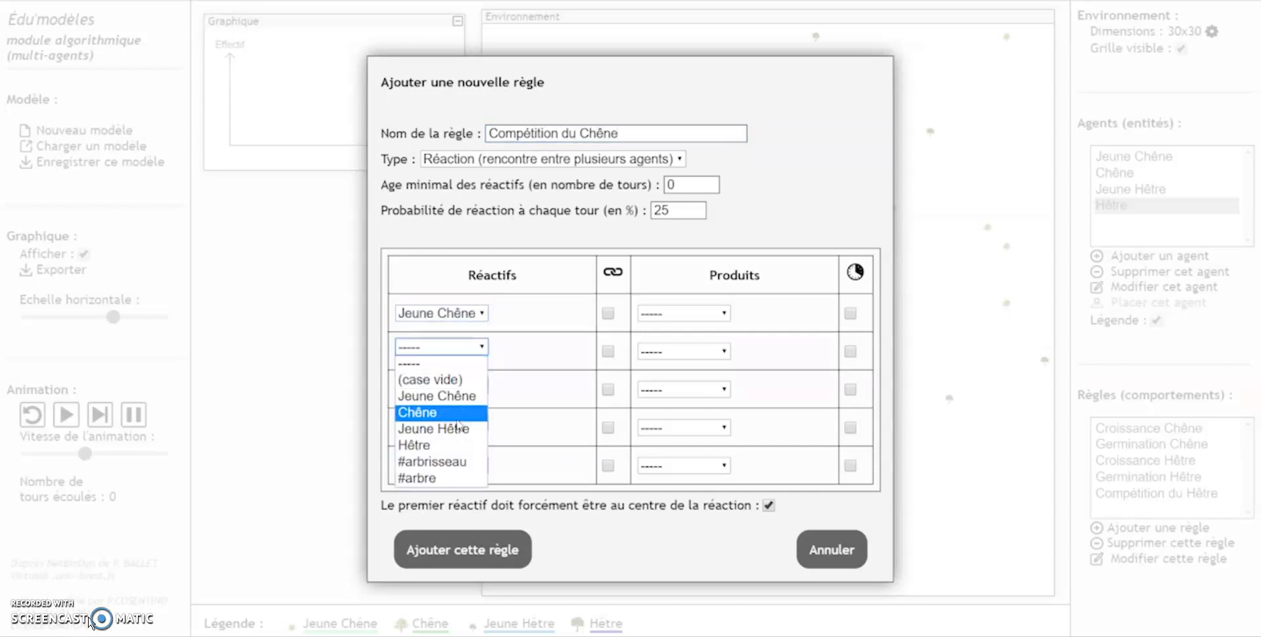
{"action": "left_click", "coordinate": [458, 417]}
Step: In the Compétition du Chêne rule, leave the first product empty and make Chêne the second product with both row checkboxes enabled
{"action": "left_click", "coordinate": [700, 315]}
{"action": "left_click", "coordinate": [697, 319]}
{"action": "left_click", "coordinate": [687, 353]}
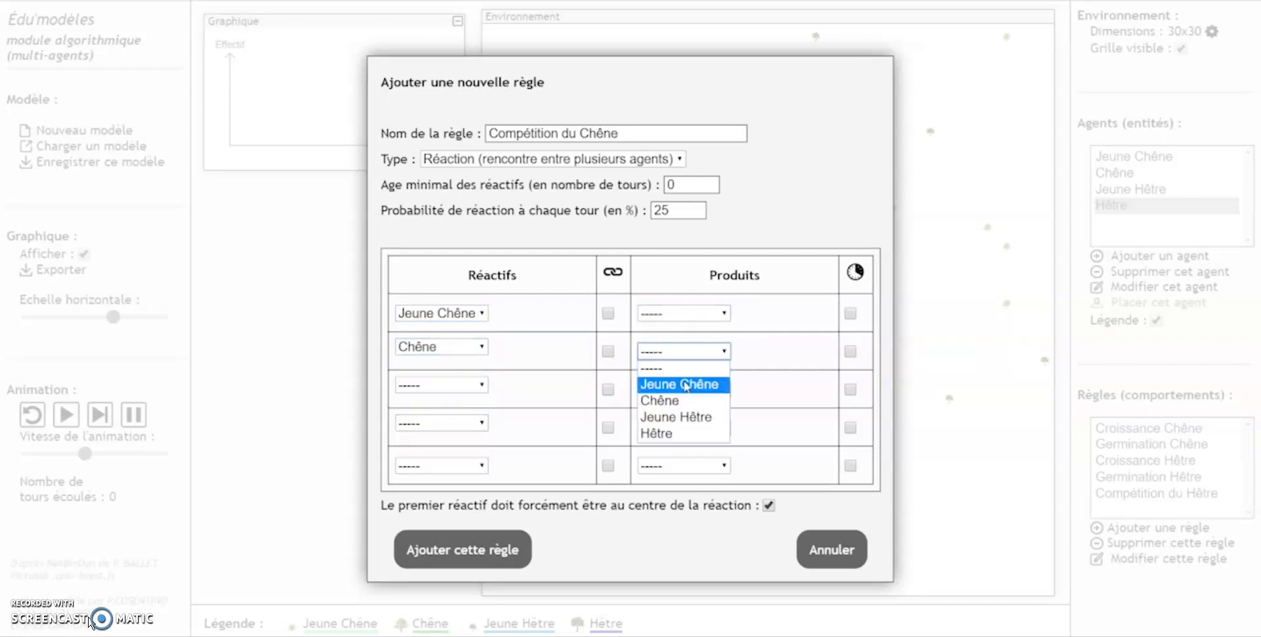
{"action": "left_click", "coordinate": [687, 397]}
{"action": "left_click", "coordinate": [608, 352]}
{"action": "left_click", "coordinate": [851, 353]}
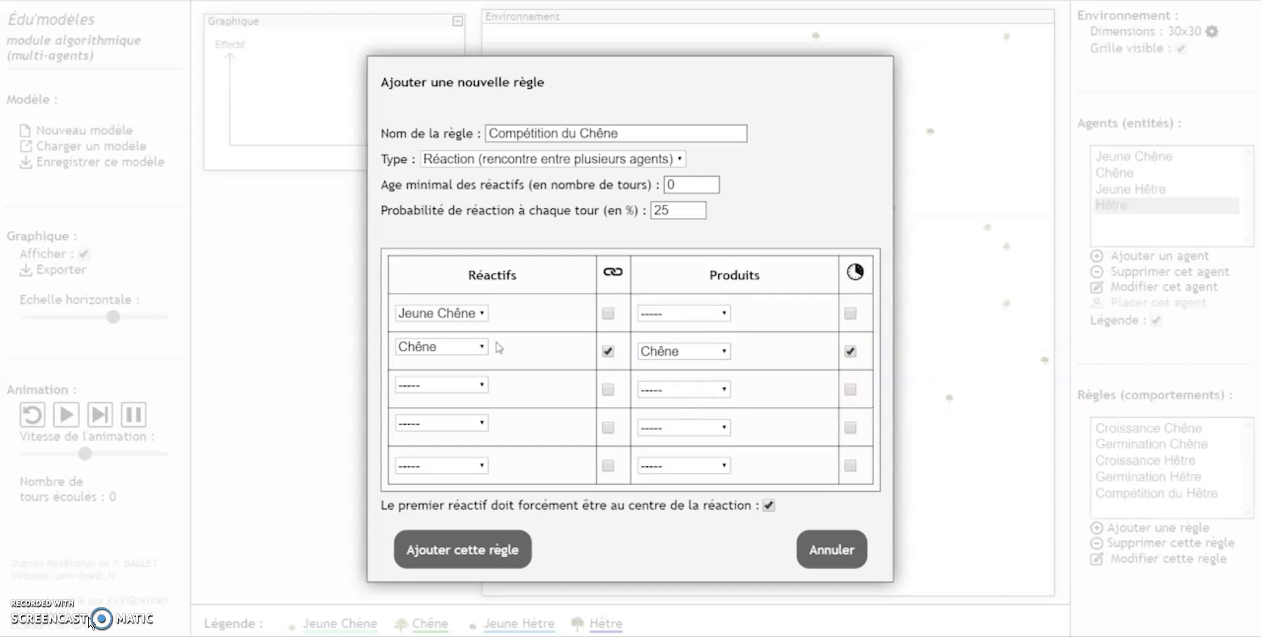
{"action": "left_click", "coordinate": [684, 209]}
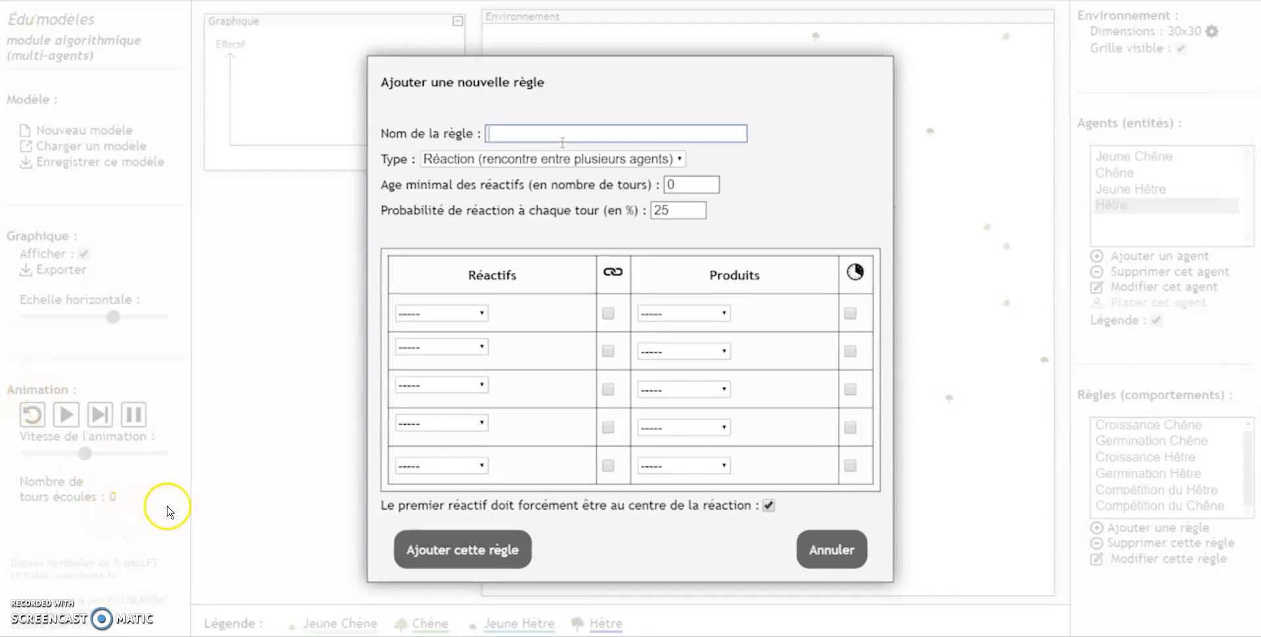
Step: Name the new rule "Jeune Hêtre isolé" and choose Jeune Hêtre as its first reactant
{"action": "type", "text": "Jeu"}
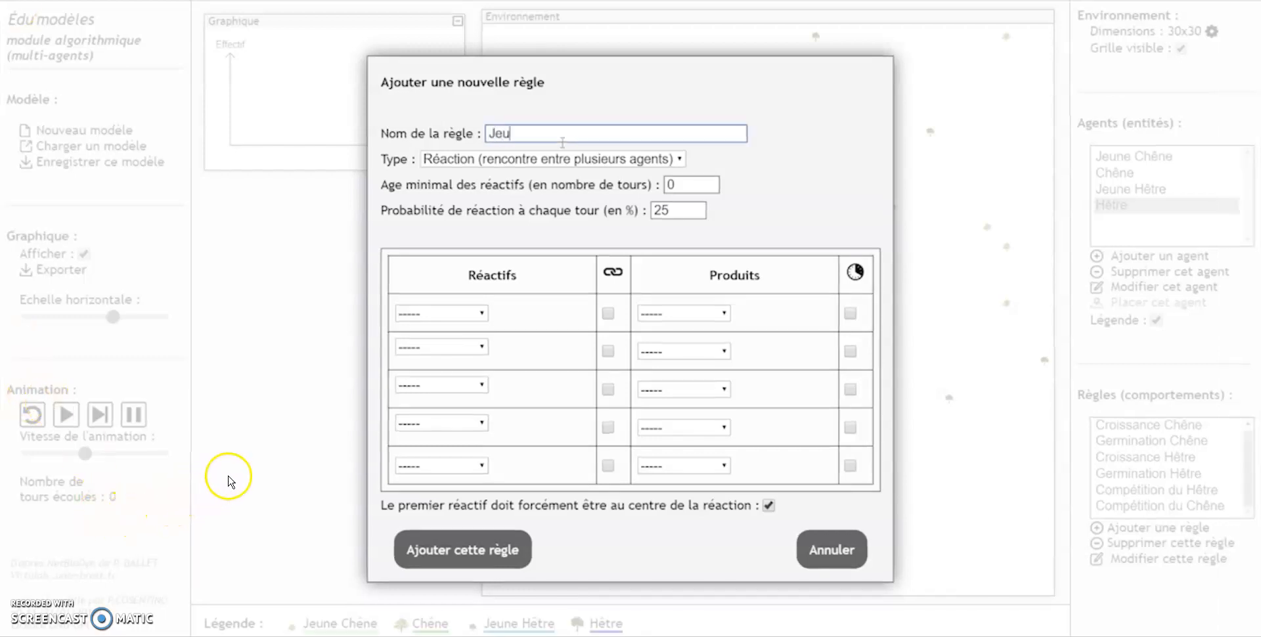
{"action": "type", "text": "ne Hêtre isolé"}
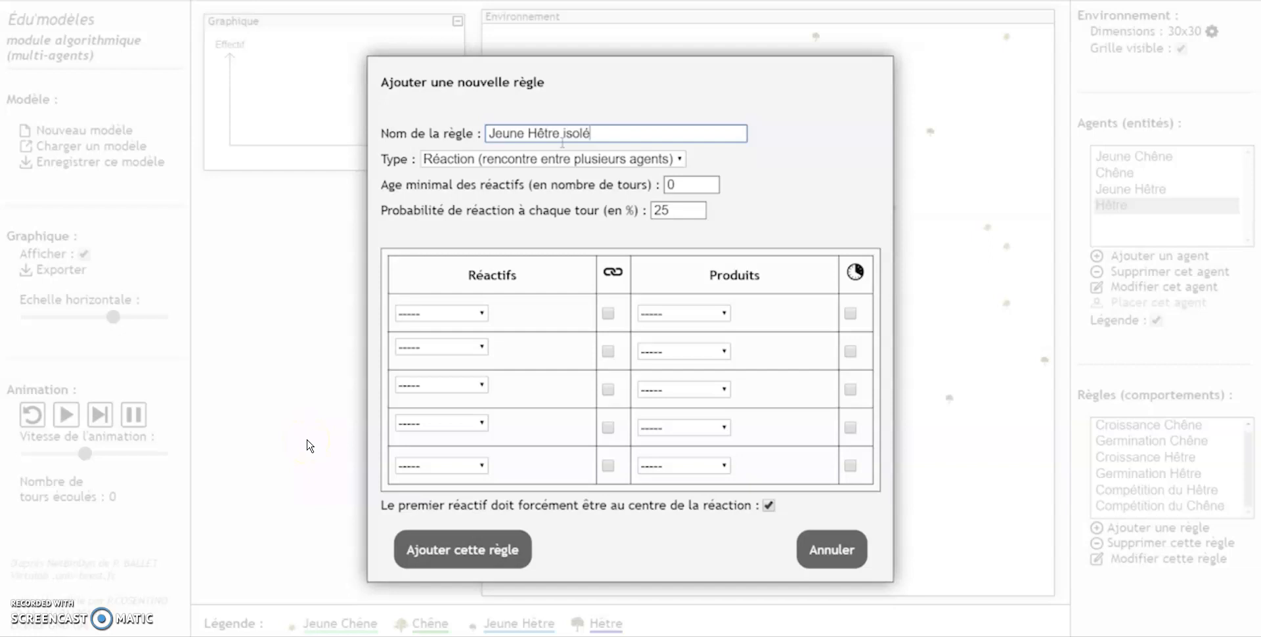
{"action": "left_click", "coordinate": [453, 314]}
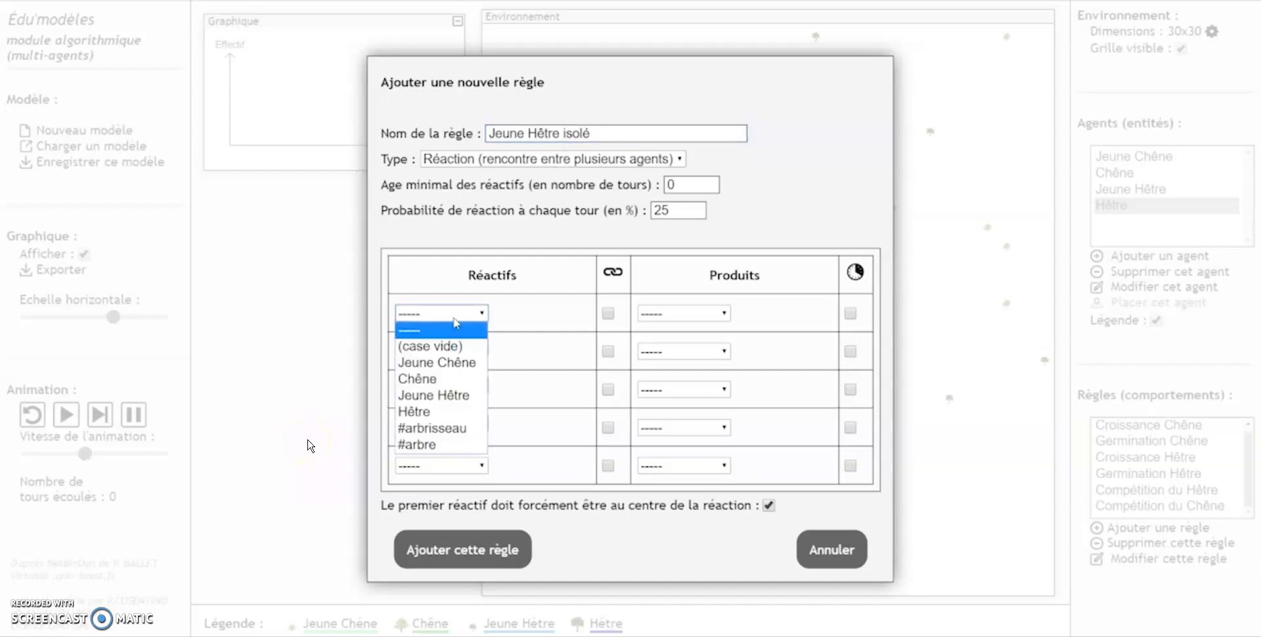
{"action": "left_click", "coordinate": [455, 395]}
Step: Set the second, third and fourth reactants to (case vide), leave all products empty, and add the rule
{"action": "left_click", "coordinate": [449, 348]}
{"action": "left_click", "coordinate": [452, 379]}
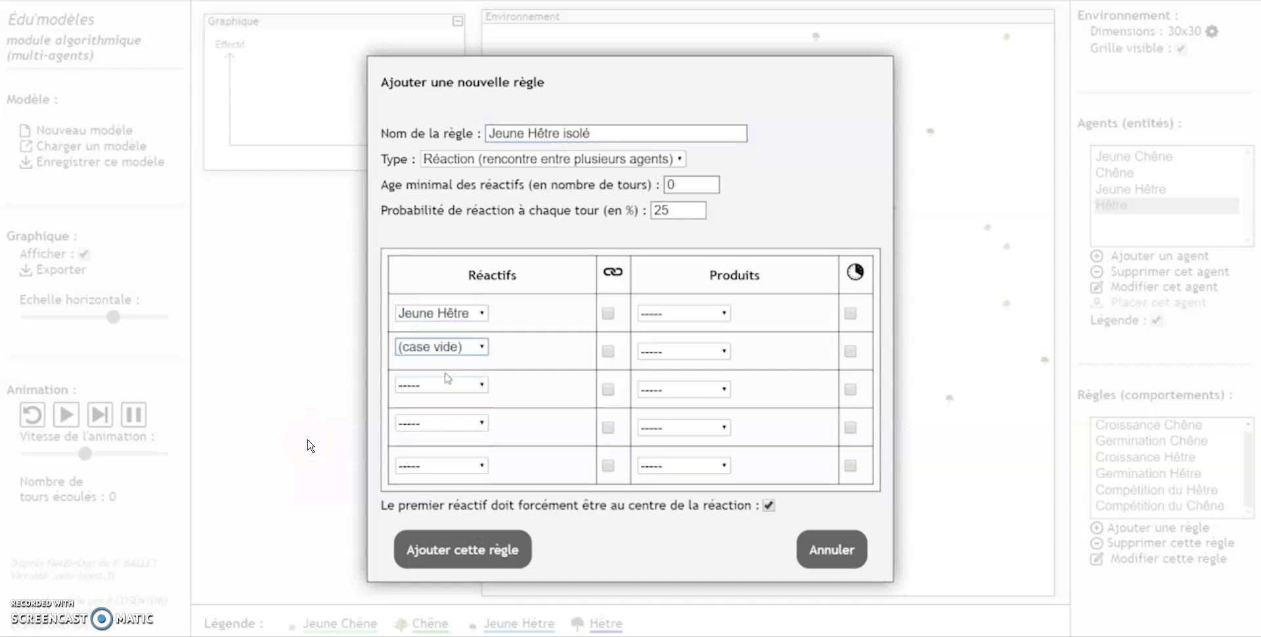
{"action": "left_click", "coordinate": [449, 385]}
{"action": "left_click", "coordinate": [450, 417]}
{"action": "left_click", "coordinate": [450, 425]}
{"action": "left_click", "coordinate": [461, 452]}
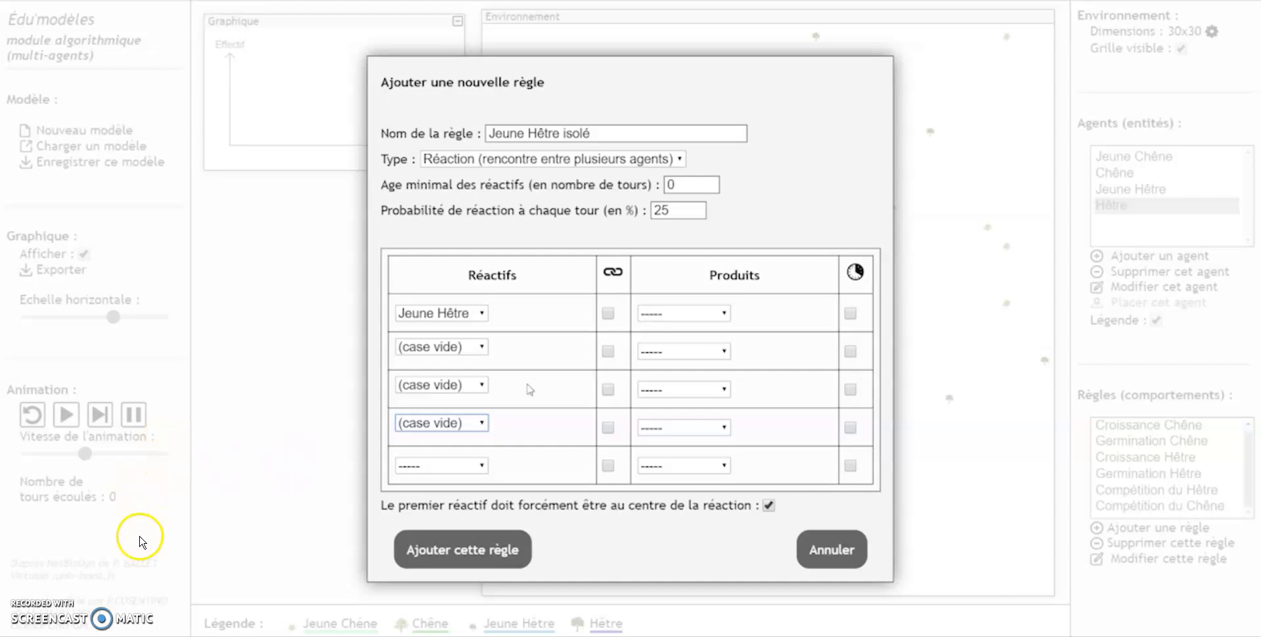
{"action": "left_click", "coordinate": [501, 554]}
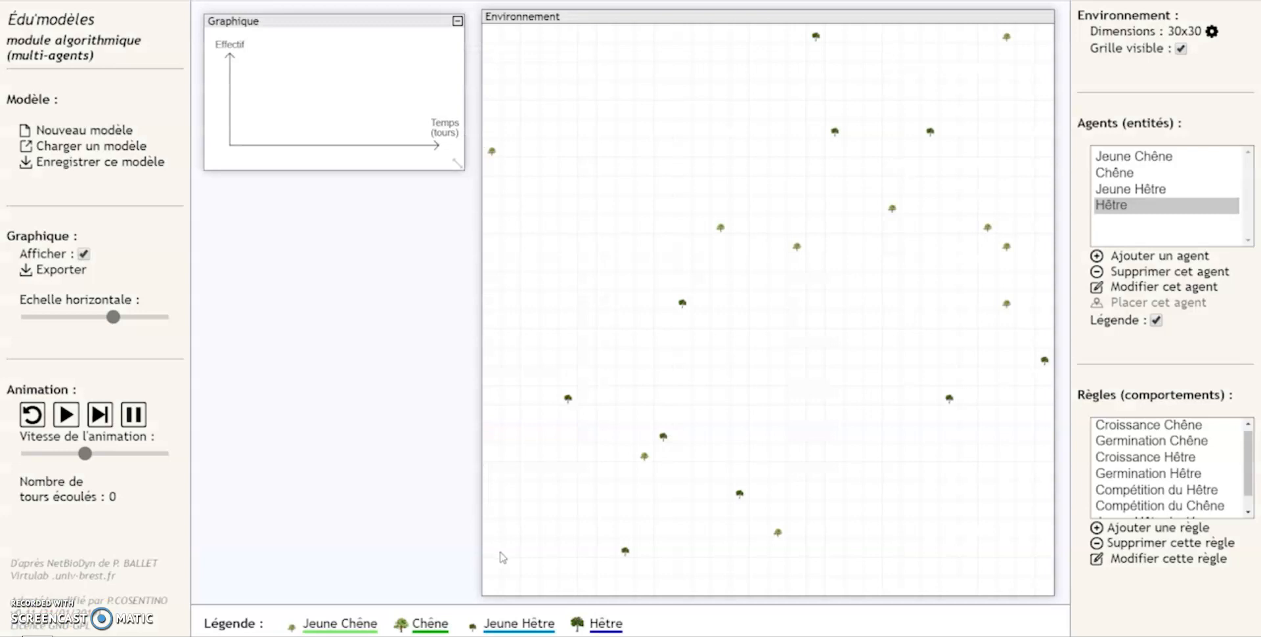
Step: Start the simulation and slightly enlarge the population graph
{"action": "left_click", "coordinate": [79, 420]}
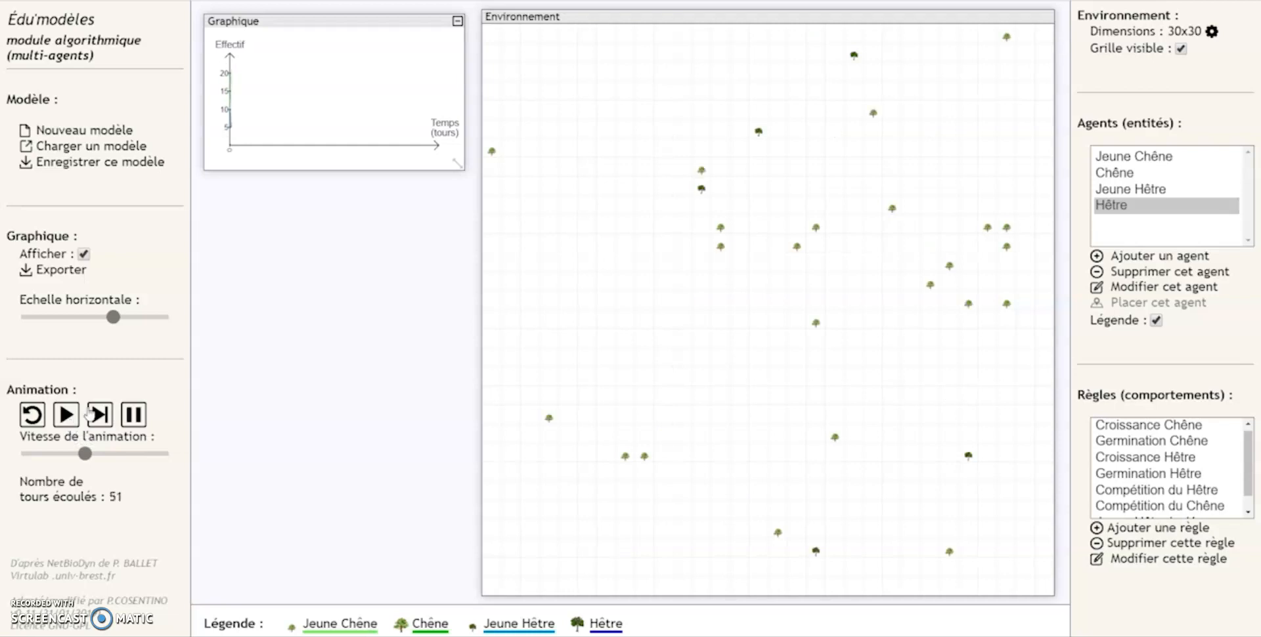
{"action": "left_click_drag", "start_coordinate": [459, 165], "coordinate": [489, 191]}
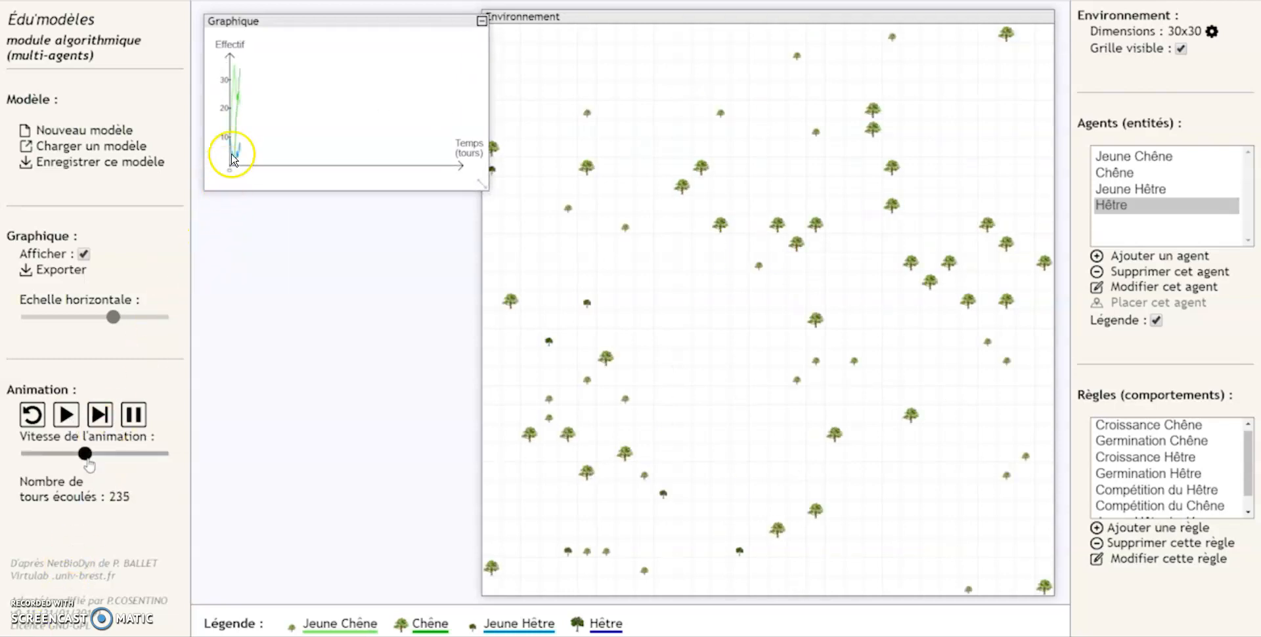
Step: Increase the animation speed of the running simulation by four increments
{"action": "key", "text": "Right"}
{"action": "key", "text": "Right"}
{"action": "key", "text": "Right"}
{"action": "key", "text": "Right"}
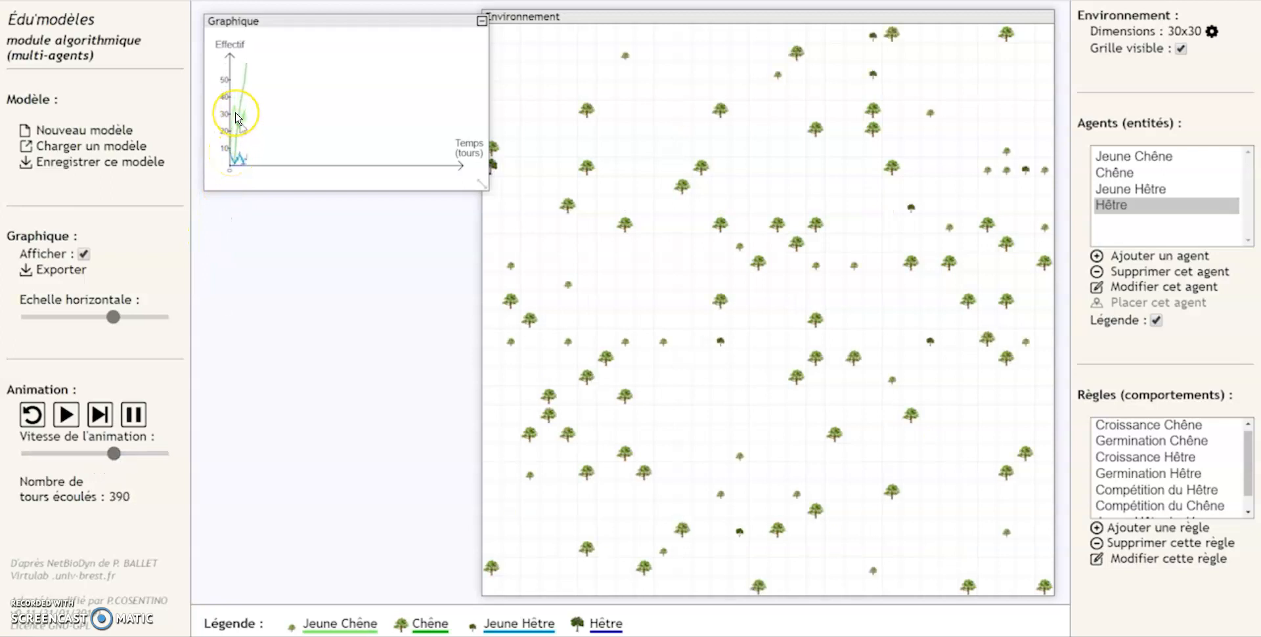